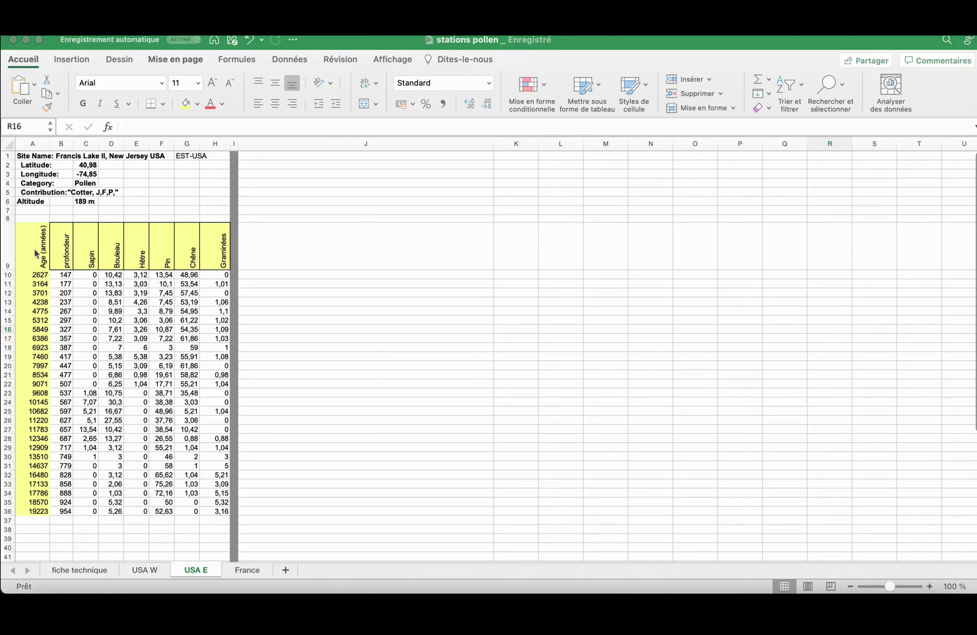
Insert a scatter chart with smooth lines and markers from the age column and the Sapin to Graminées columns, A9:A36 and C9:H36
{"action": "left_click_drag", "start_coordinate": [33, 257], "coordinate": [35, 513]}
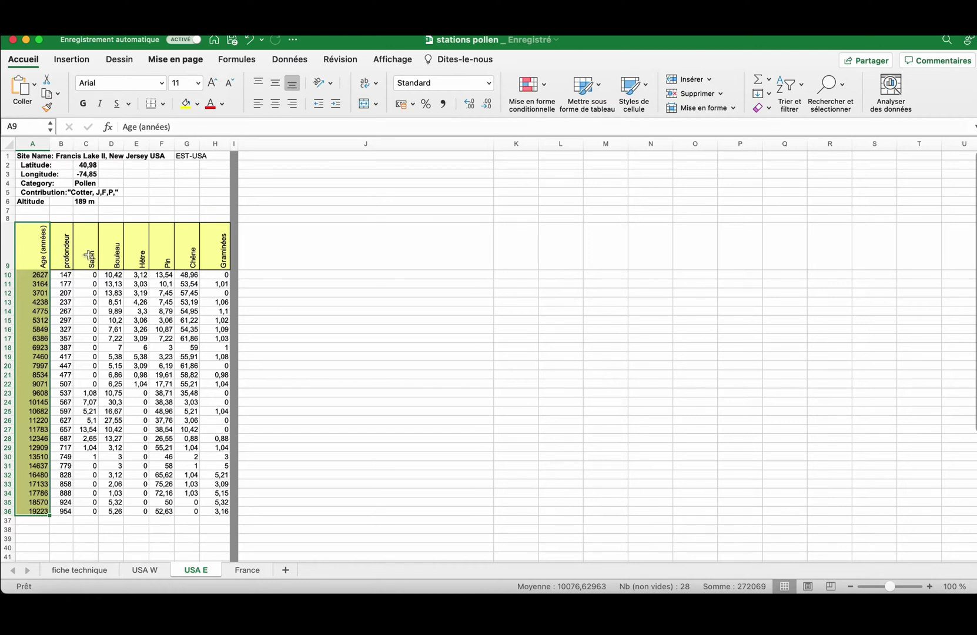
{"action": "left_click_drag", "start_coordinate": [89, 255], "coordinate": [223, 510]}
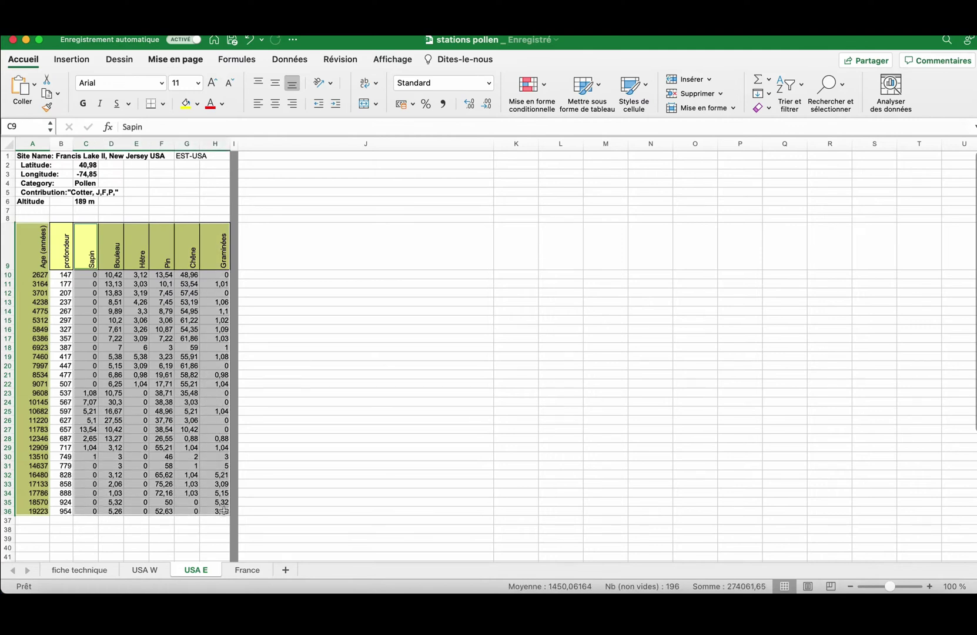
{"action": "left_click", "coordinate": [73, 63]}
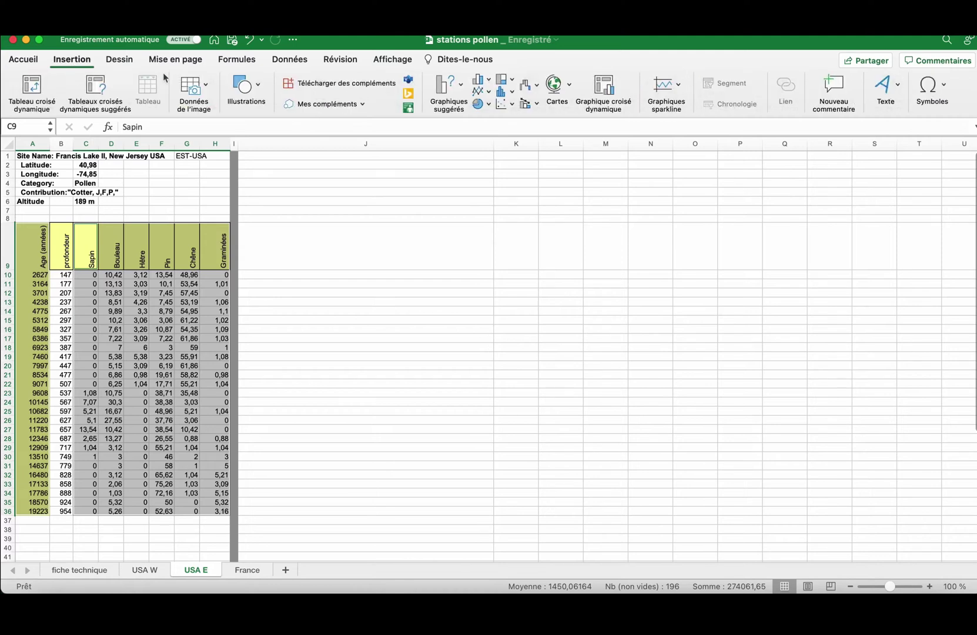
{"action": "left_click", "coordinate": [509, 107]}
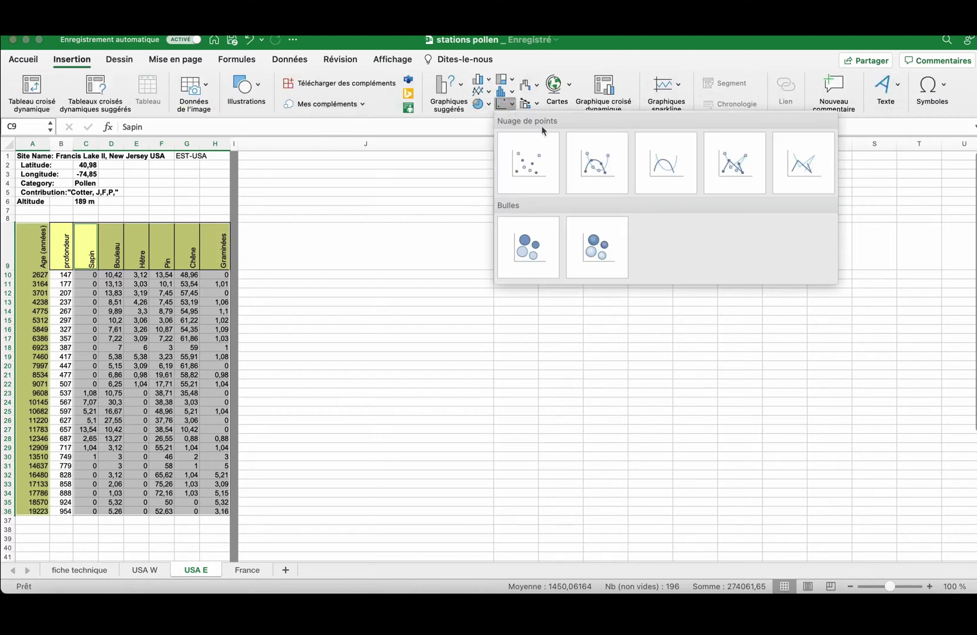
{"action": "left_click", "coordinate": [590, 157]}
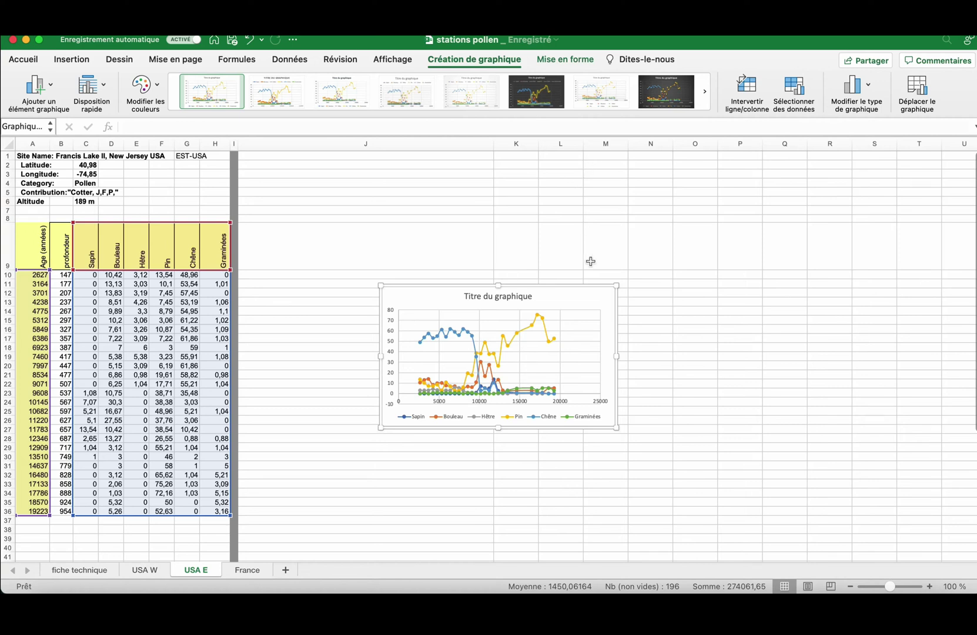
Enlarge the chart to fill the empty area beside the data table, from about row 2 to row 39 and columns J to T
{"action": "left_click_drag", "start_coordinate": [616, 286], "coordinate": [801, 158]}
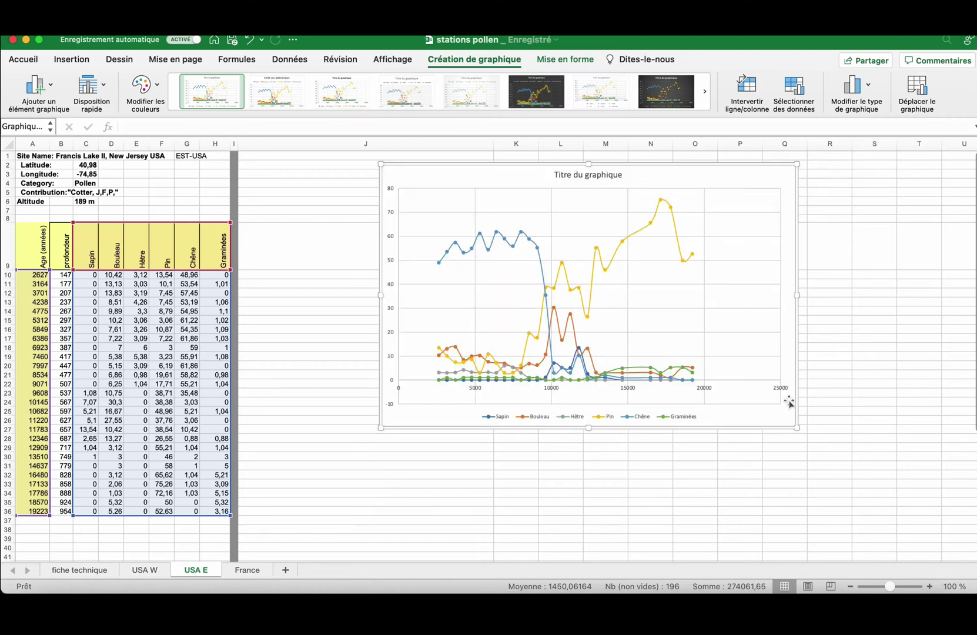
{"action": "left_click_drag", "start_coordinate": [797, 428], "coordinate": [928, 526]}
{"action": "left_click_drag", "start_coordinate": [380, 525], "coordinate": [334, 546]}
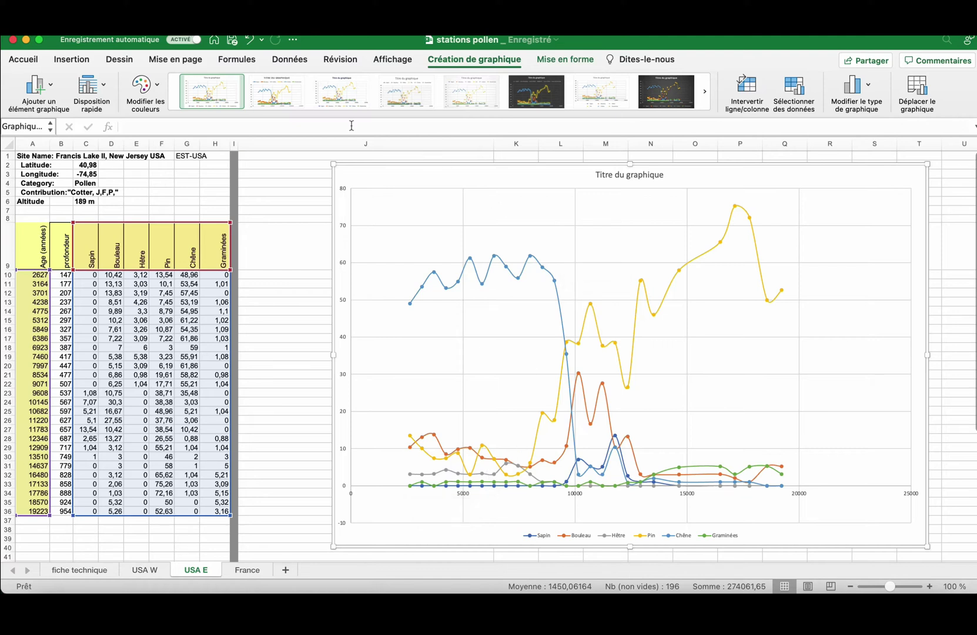
Add a primary horizontal axis title reading "Temps (en années )" to the chart
{"action": "left_click", "coordinate": [50, 85]}
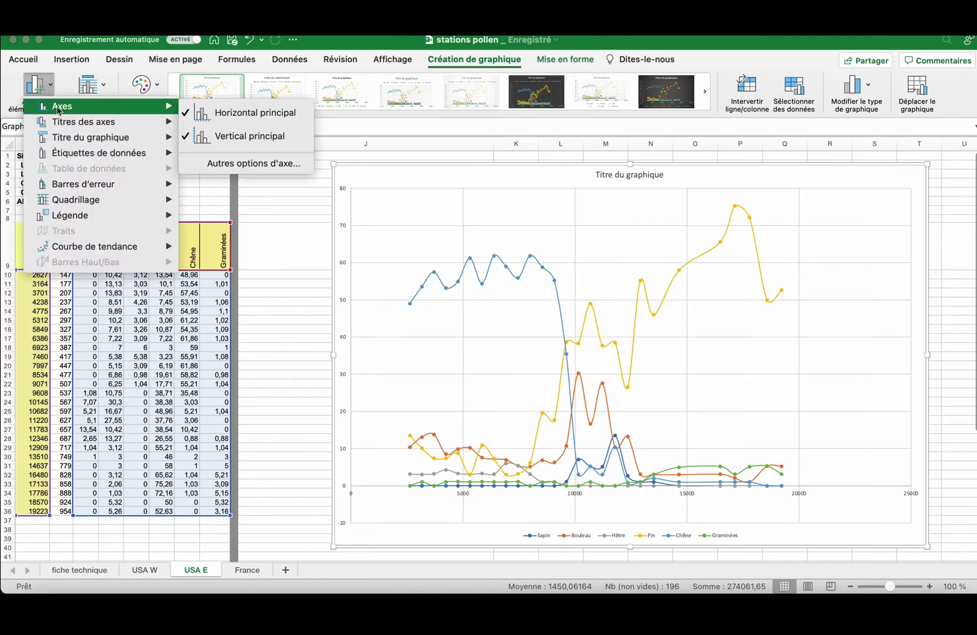
{"action": "mouse_move", "coordinate": [65, 125]}
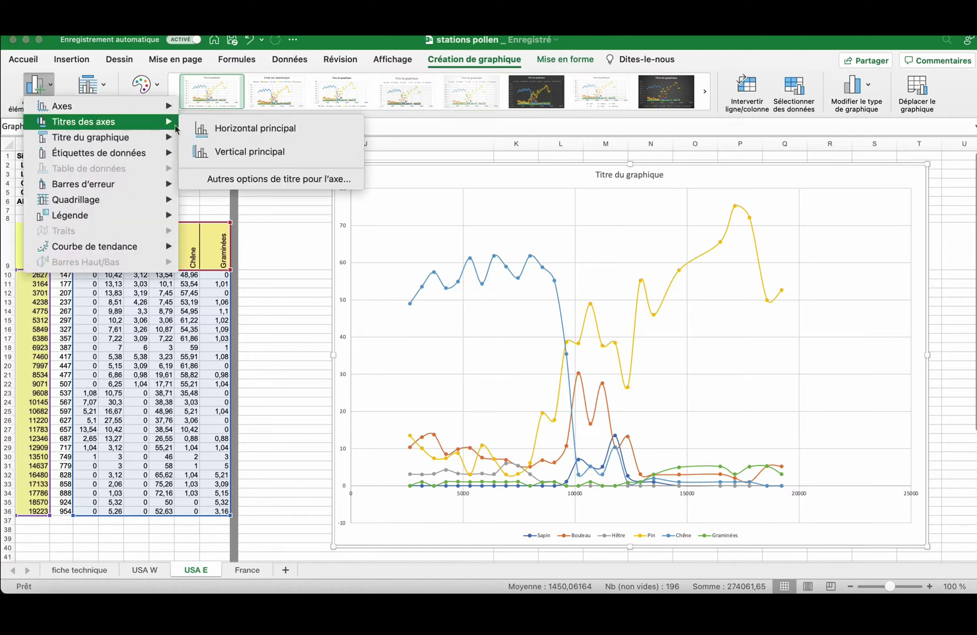
{"action": "left_click", "coordinate": [213, 131]}
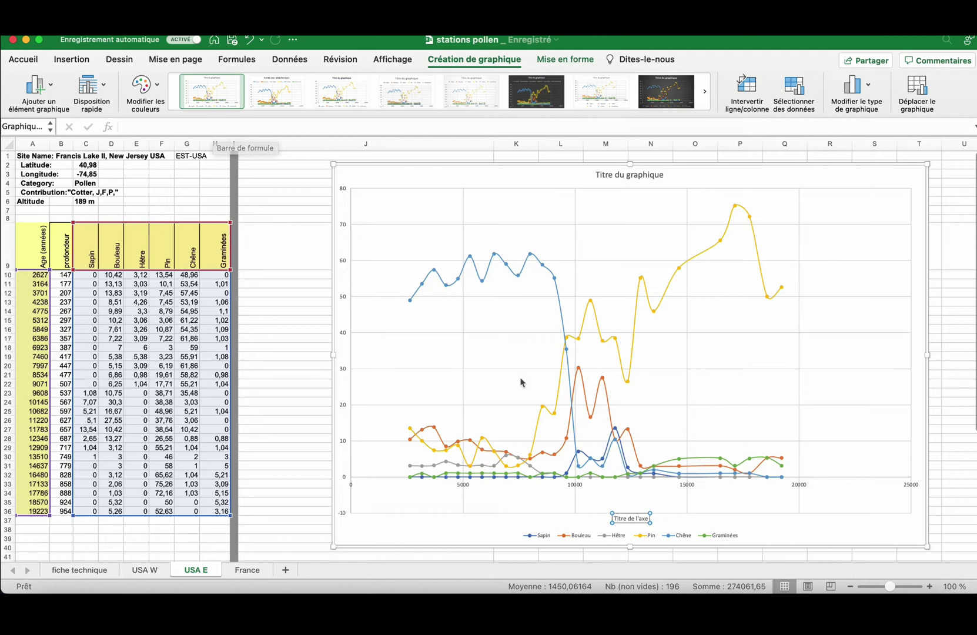
{"action": "triple_click", "coordinate": [625, 518]}
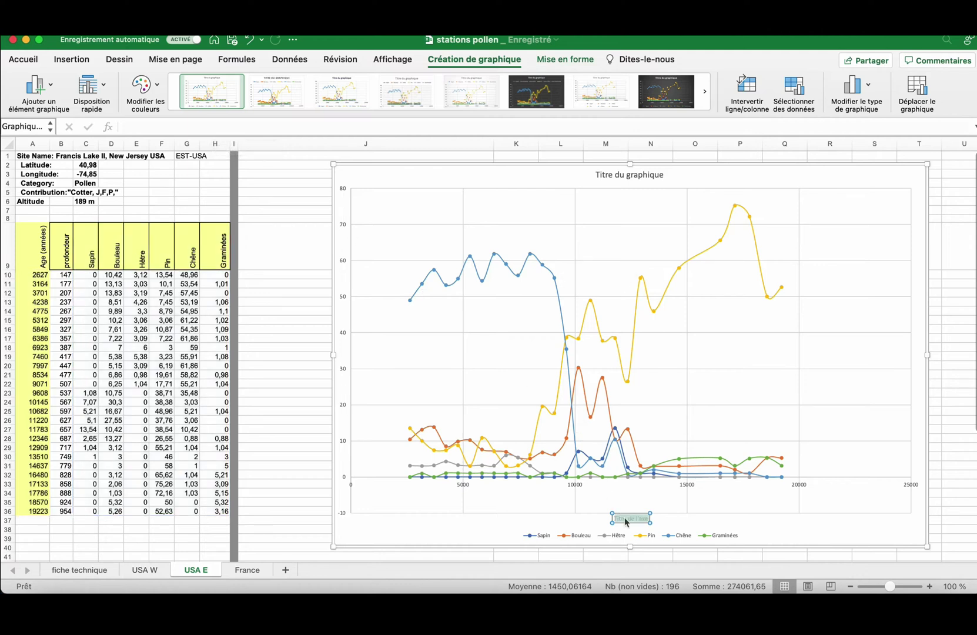
{"action": "type", "text": "Temps (en année"}
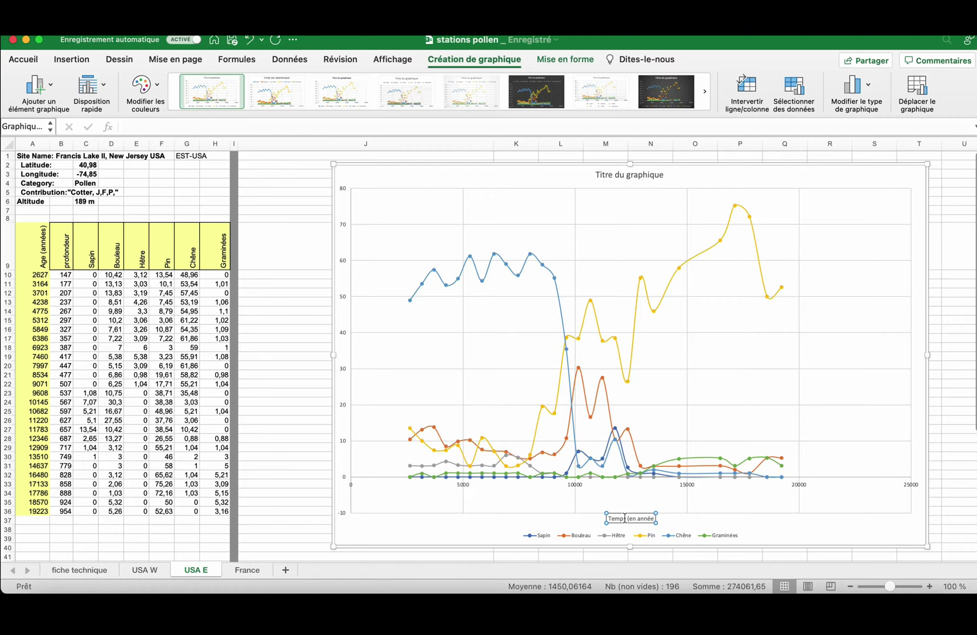
{"action": "type", "text": "s )"}
Set the horizontal axis title's font size to 12
{"action": "triple_click", "coordinate": [624, 517]}
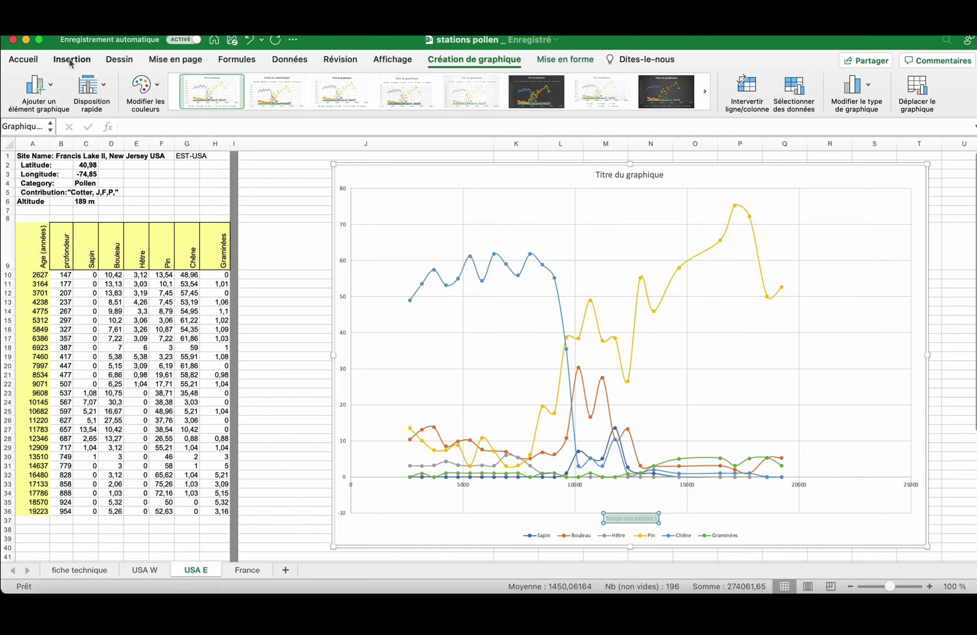
{"action": "left_click", "coordinate": [25, 60]}
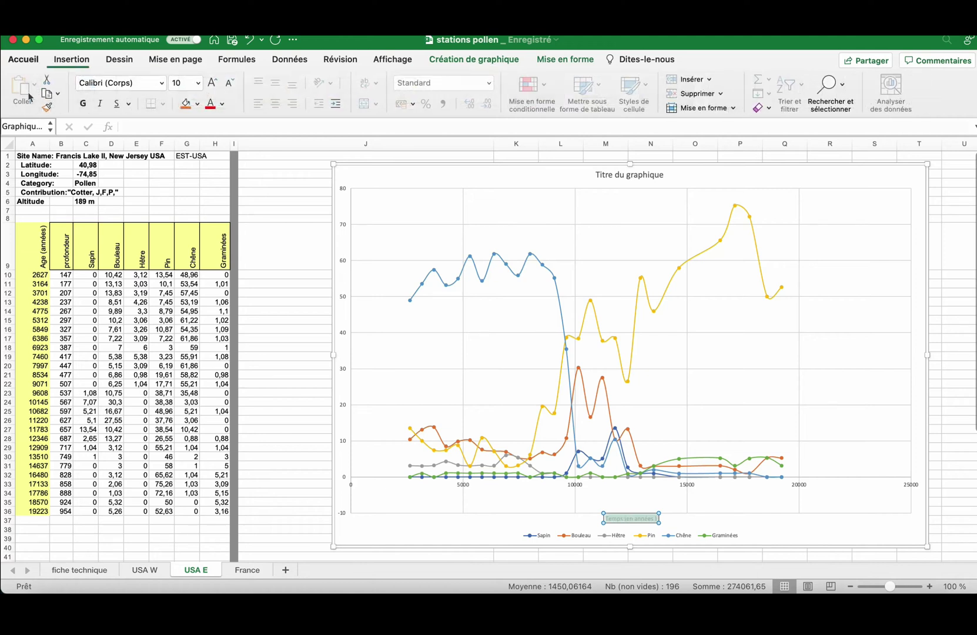
{"action": "left_click", "coordinate": [199, 84]}
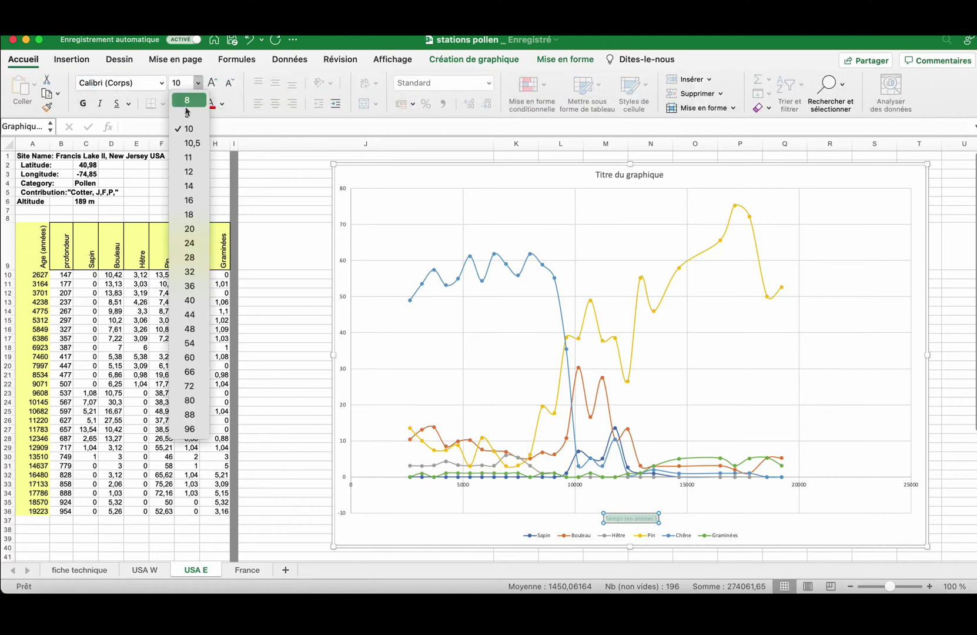
{"action": "left_click", "coordinate": [188, 177]}
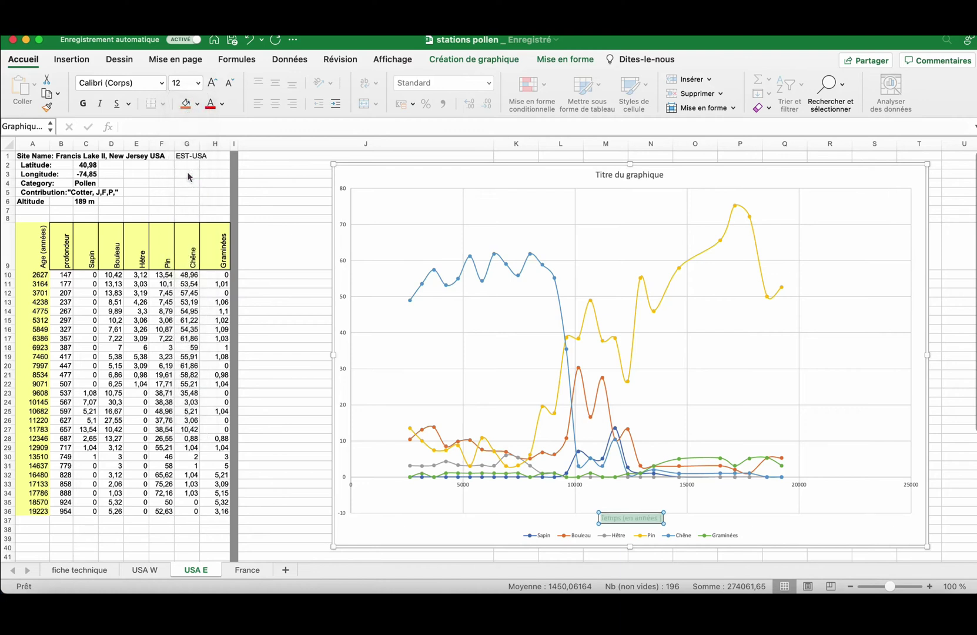
{"action": "left_click", "coordinate": [435, 213]}
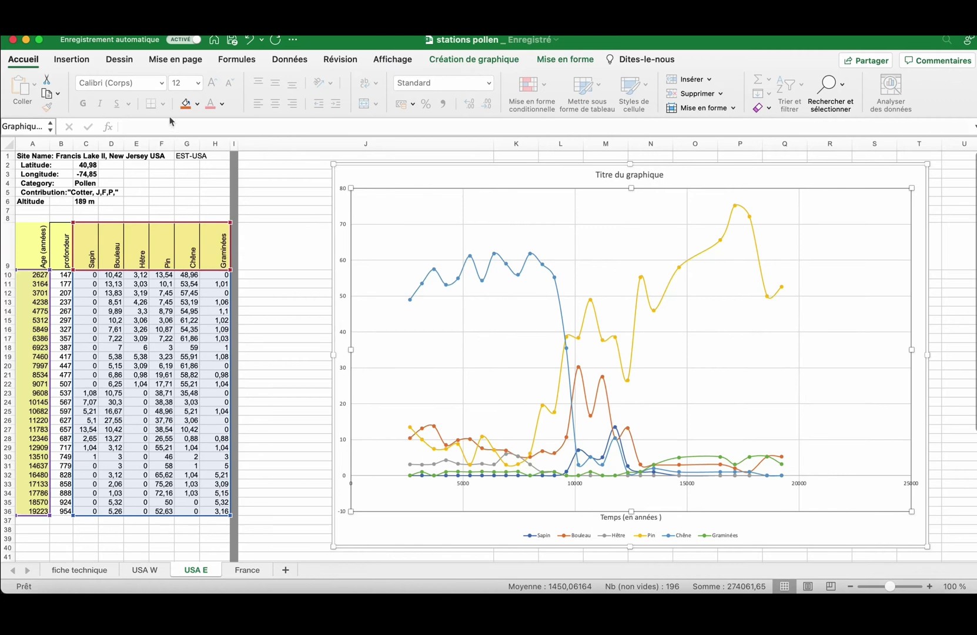
Add a primary vertical axis title reading "Pourentage de pollen" to the chart
{"action": "left_click", "coordinate": [468, 60]}
{"action": "left_click", "coordinate": [52, 87]}
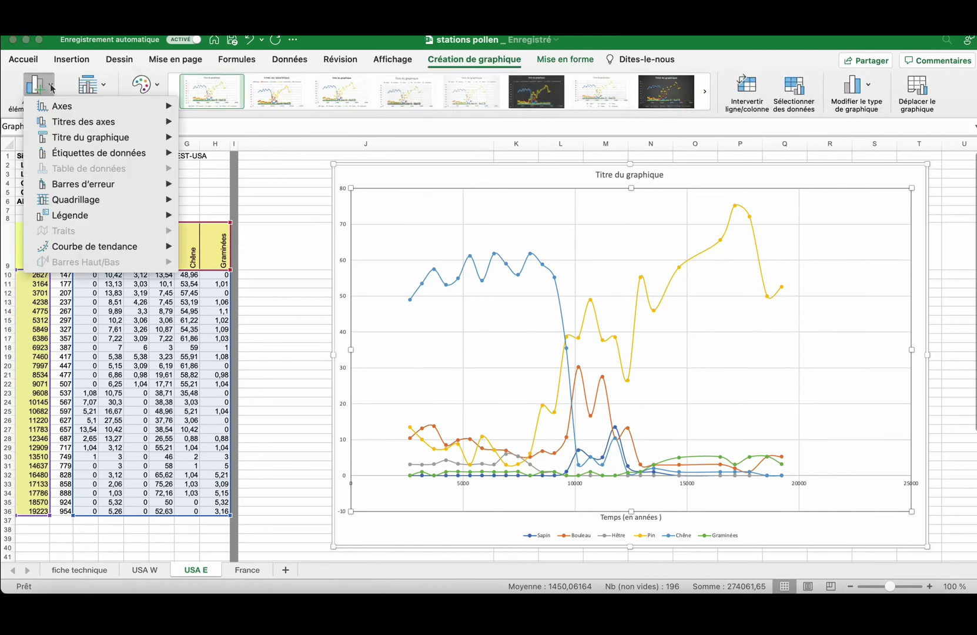
{"action": "mouse_move", "coordinate": [60, 121]}
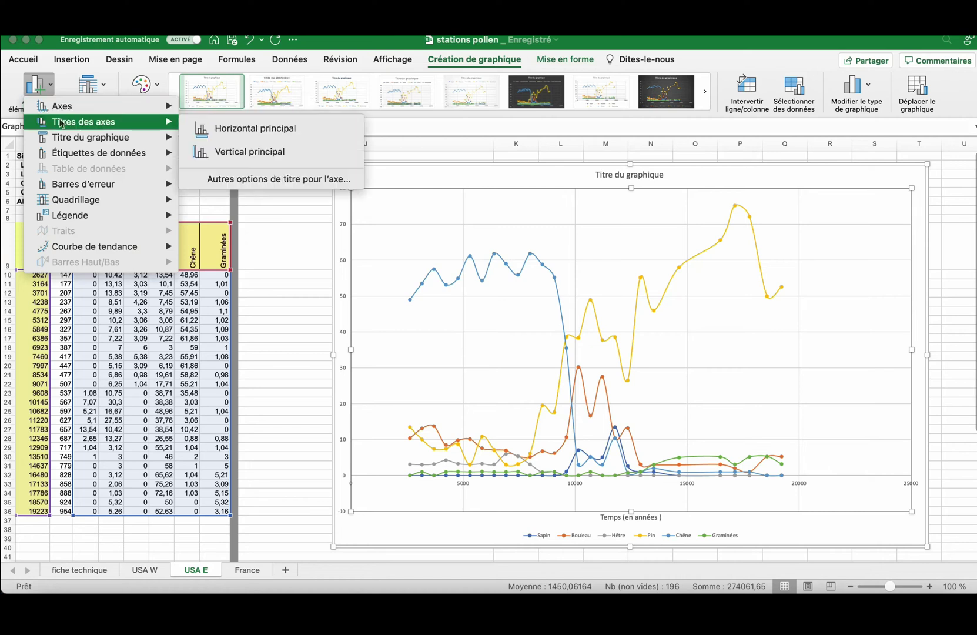
{"action": "left_click", "coordinate": [229, 152]}
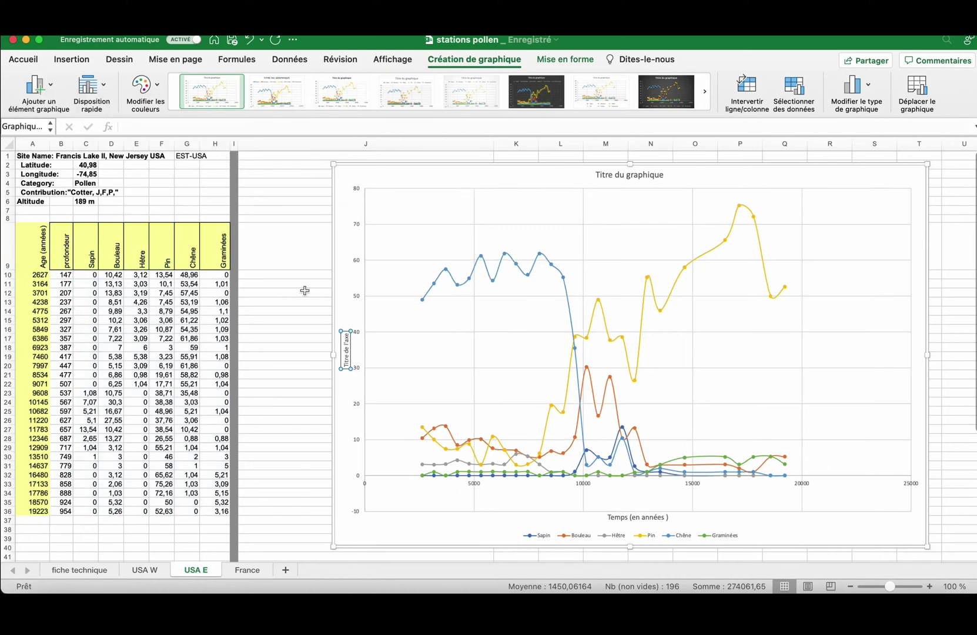
{"action": "triple_click", "coordinate": [346, 349]}
{"action": "type", "text": "Pourcentage de pollen"}
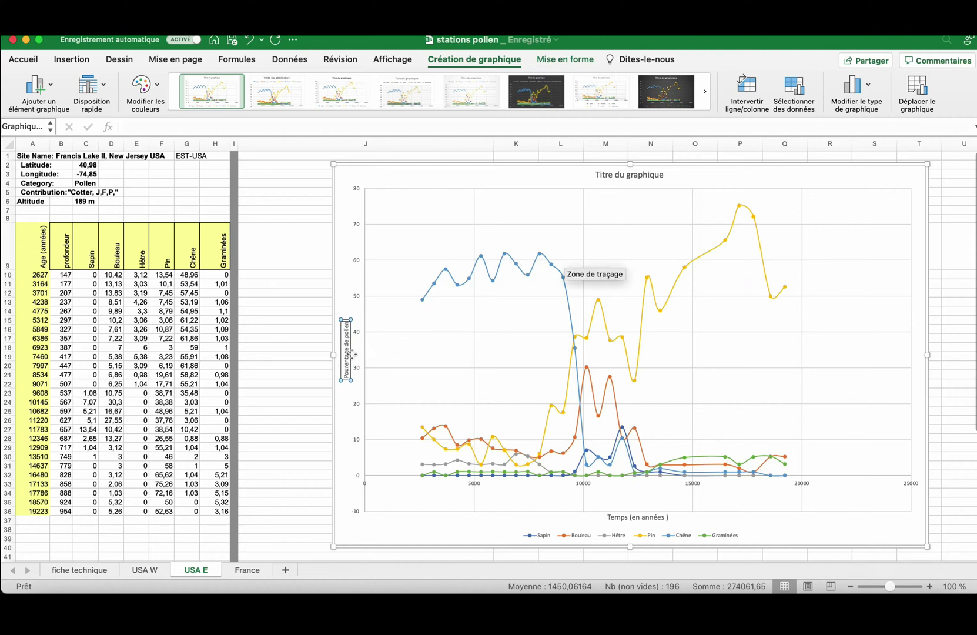
Set the vertical axis title's font size to 14
{"action": "double_click", "coordinate": [348, 355]}
{"action": "left_click", "coordinate": [348, 354]}
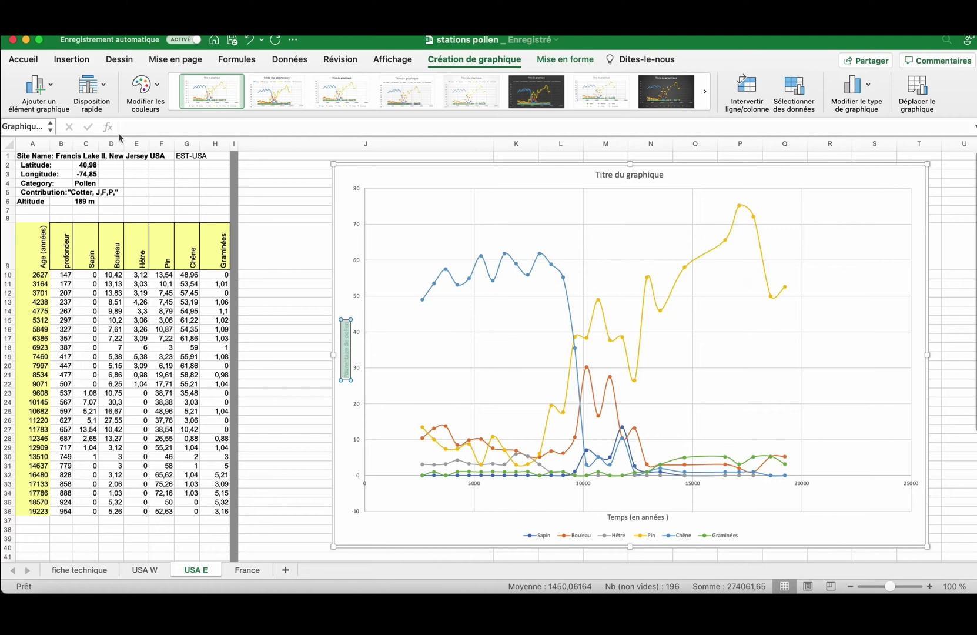
{"action": "left_click", "coordinate": [32, 63]}
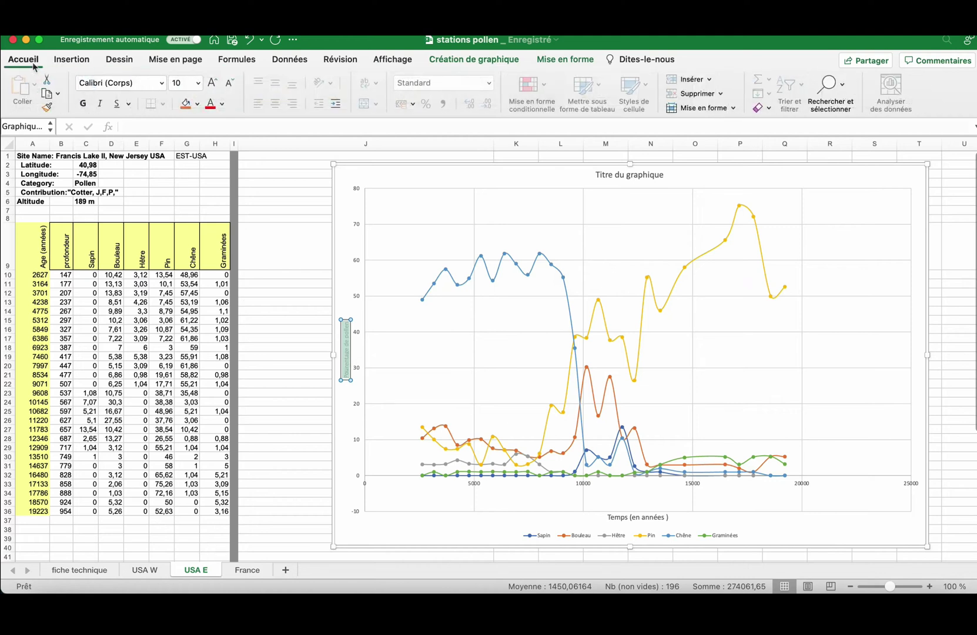
{"action": "left_click", "coordinate": [198, 83]}
{"action": "left_click", "coordinate": [199, 186]}
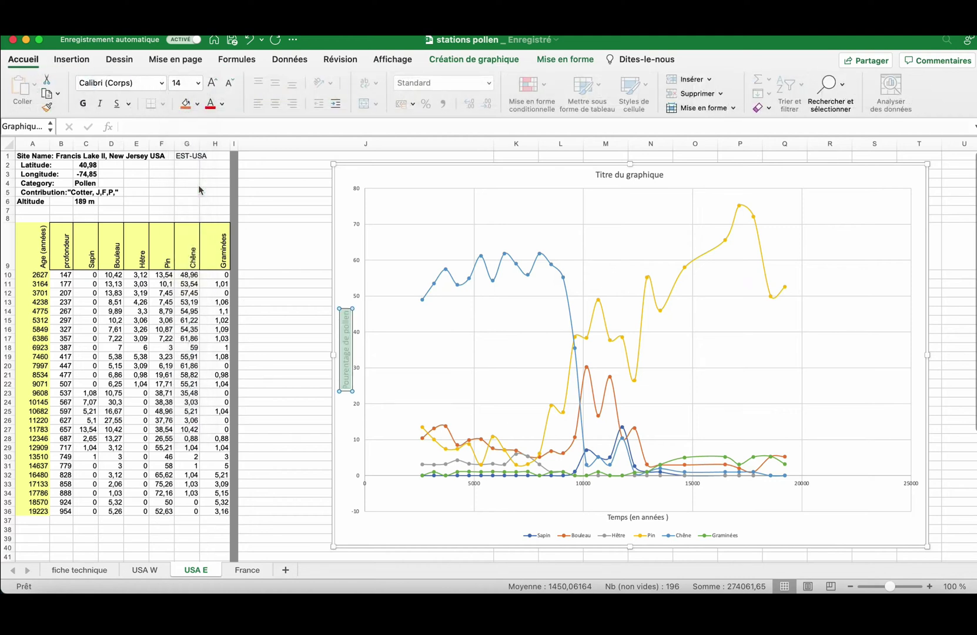
{"action": "left_click", "coordinate": [552, 500]}
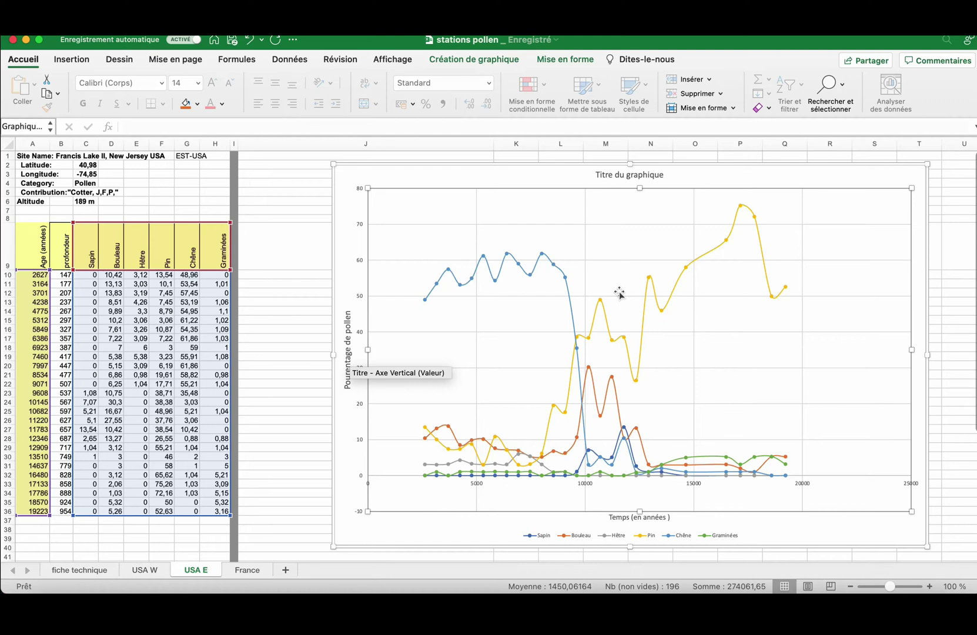
Replace the chart title with "Répartition des pollen en fonction du temps dans l'Est des Etats Unis"
{"action": "left_click", "coordinate": [631, 174]}
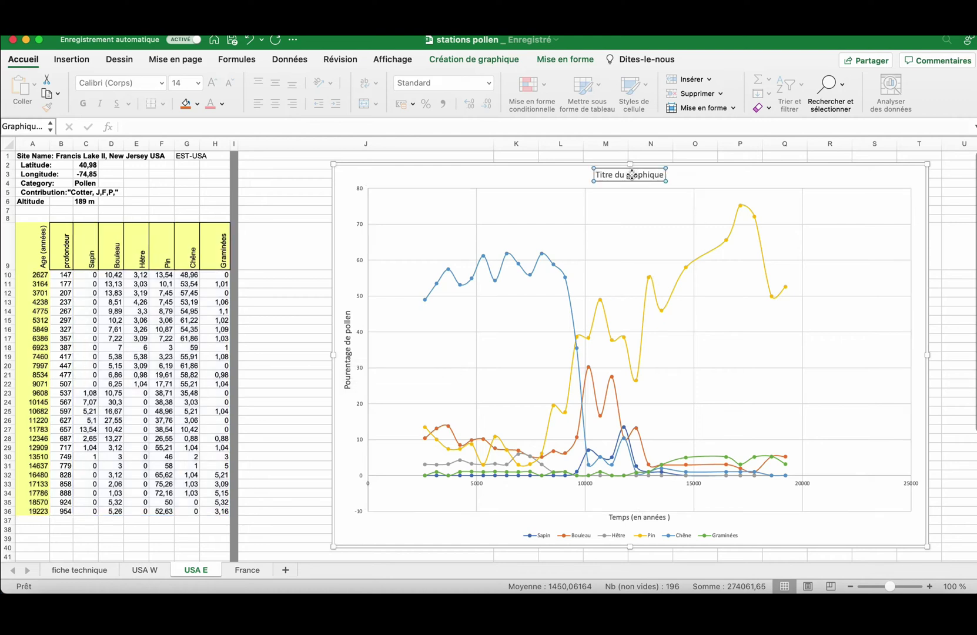
{"action": "triple_click", "coordinate": [632, 175]}
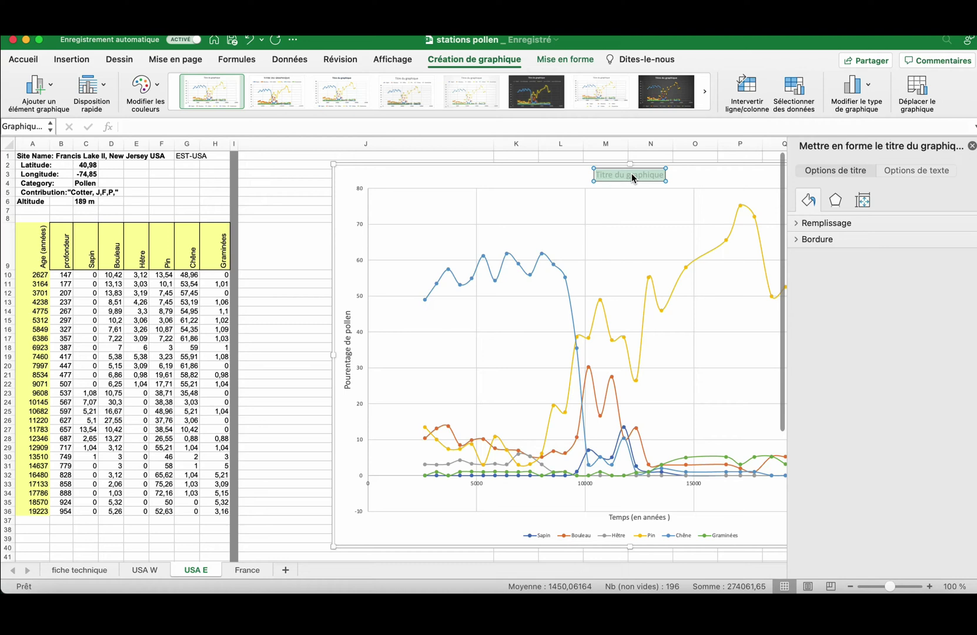
{"action": "type", "text": "Ré"}
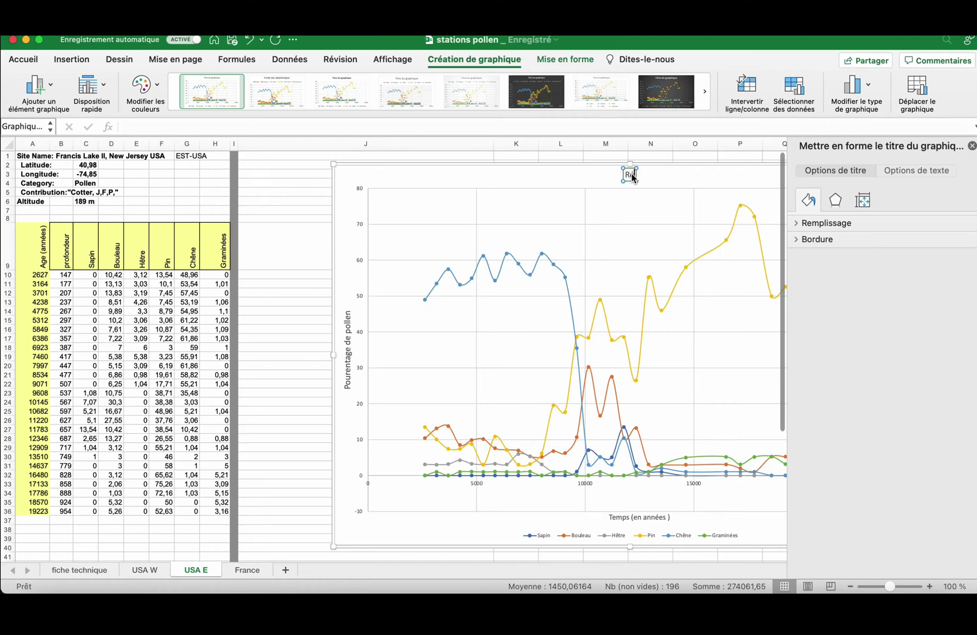
{"action": "type", "text": "partition des pollen"}
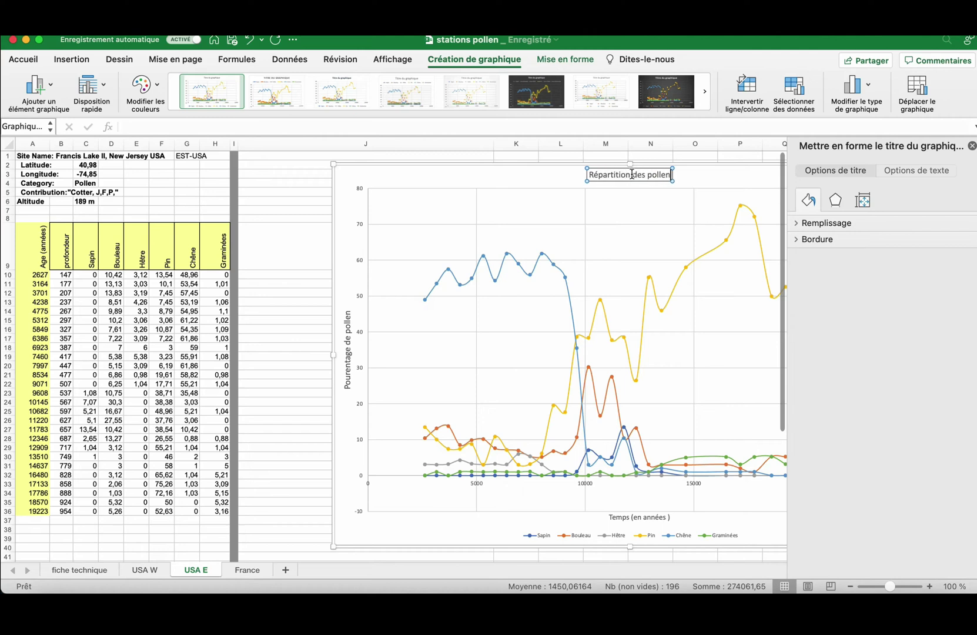
{"action": "type", "text": " en fo"}
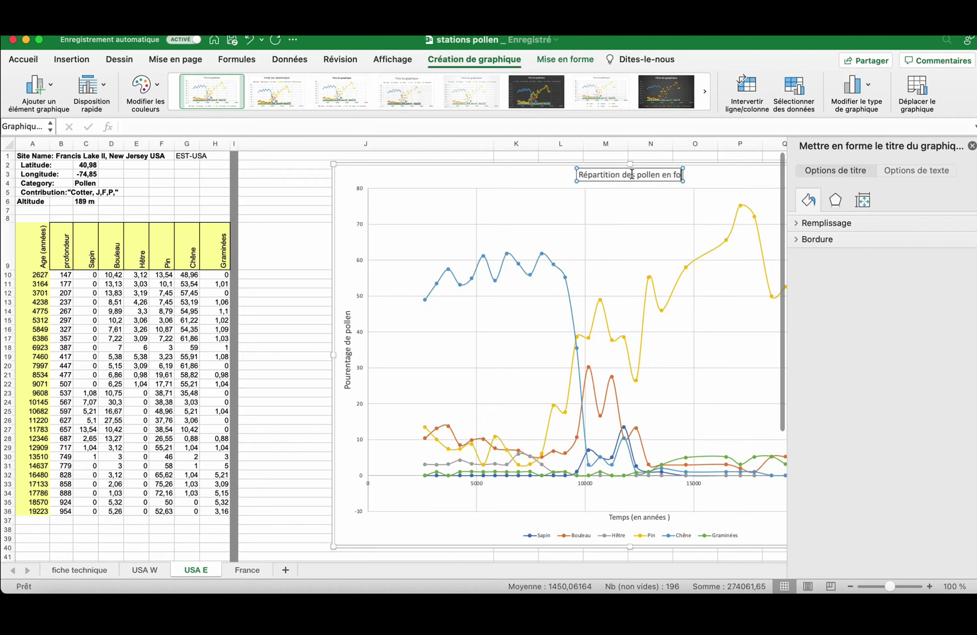
{"action": "type", "text": "nction du te"}
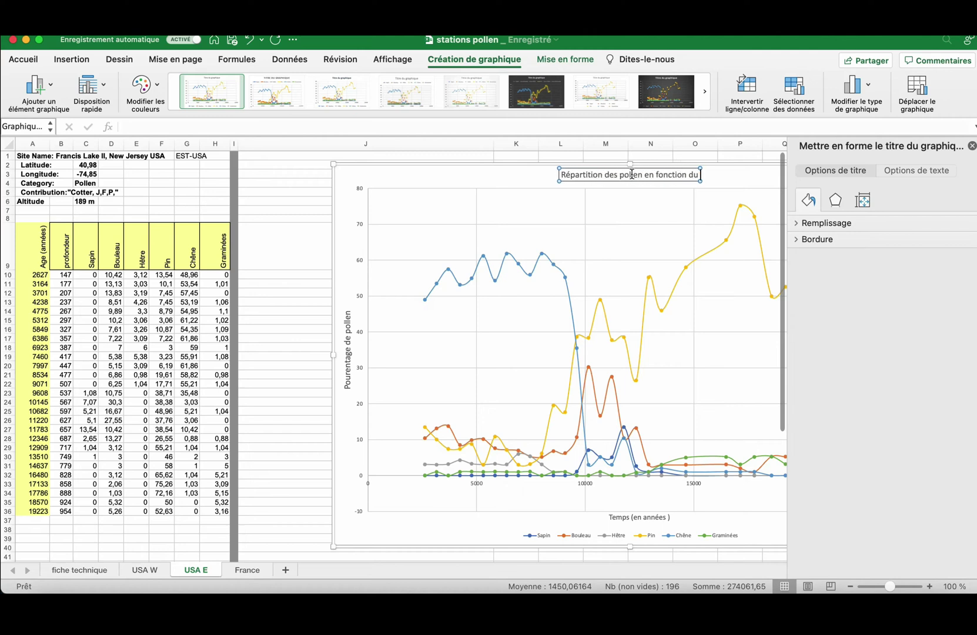
{"action": "type", "text": "mps dans l'Est des Etats Unis"}
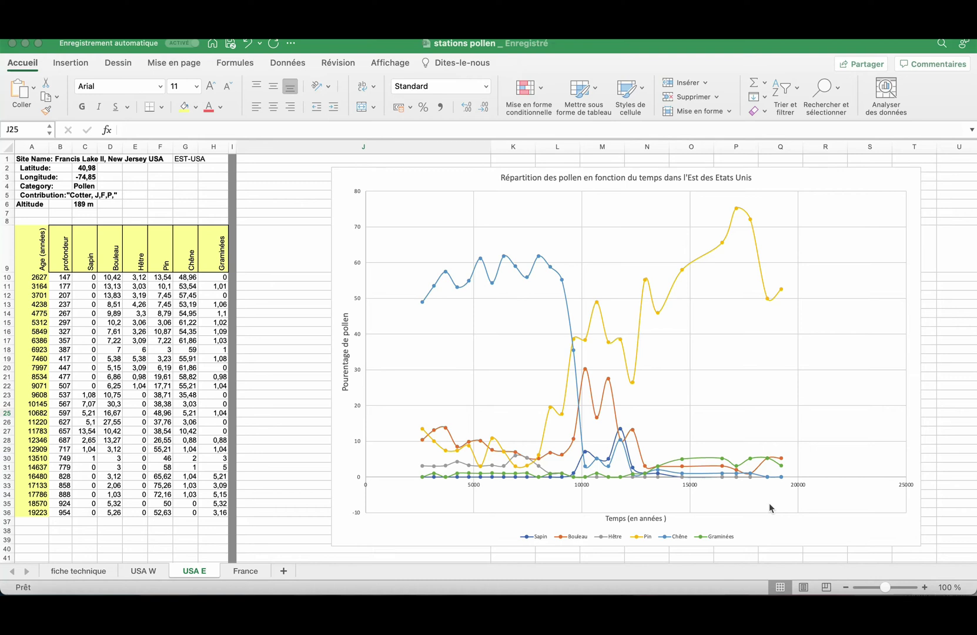
Format the chart's horizontal axis so its values run in reverse order, and close the axis formatting options
{"action": "left_click", "coordinate": [392, 481]}
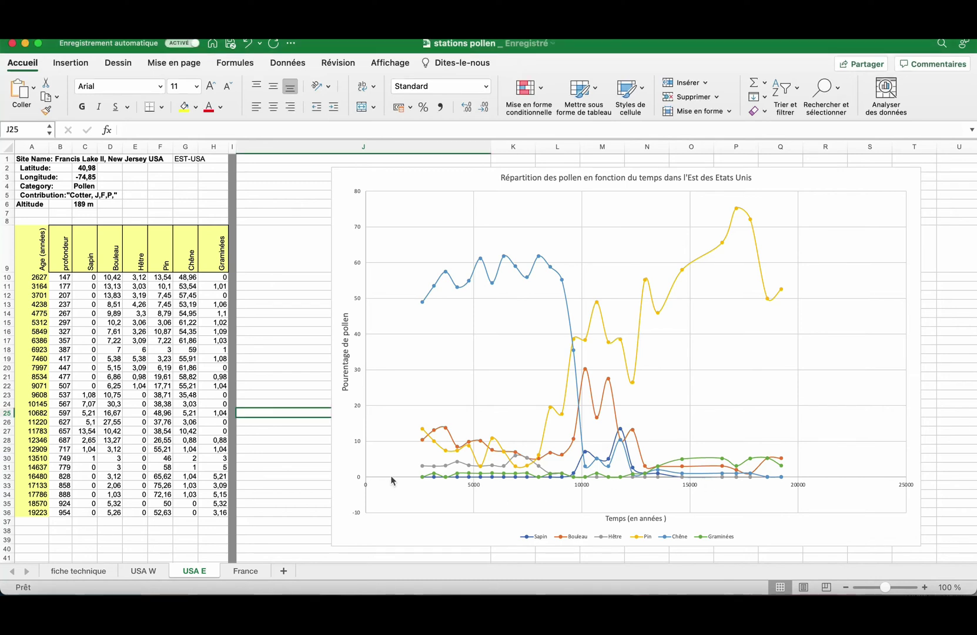
{"action": "left_click", "coordinate": [398, 476]}
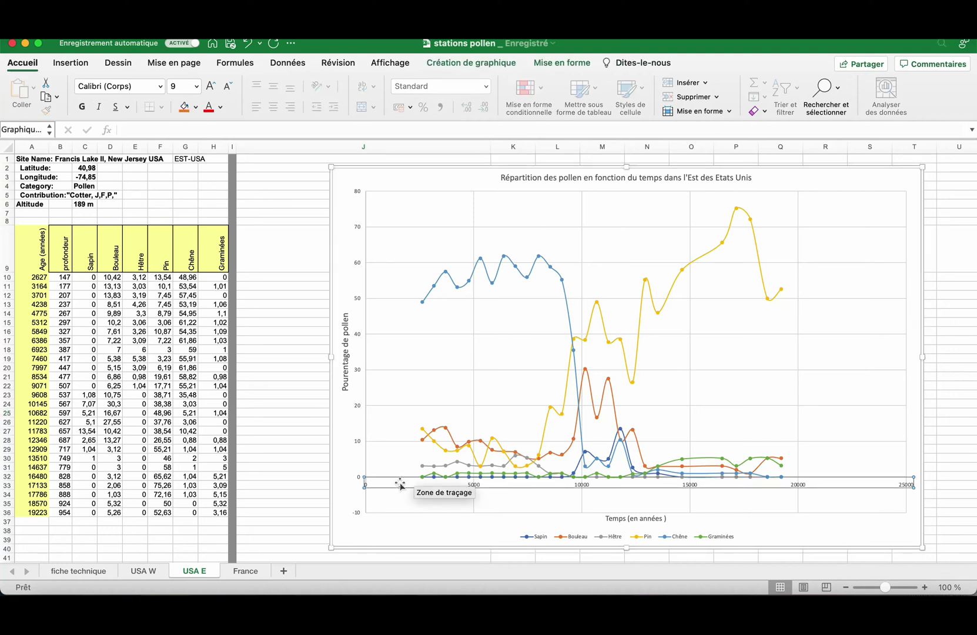
{"action": "right_click", "coordinate": [400, 483]}
{"action": "key", "text": "Escape"}
{"action": "left_click", "coordinate": [560, 62]}
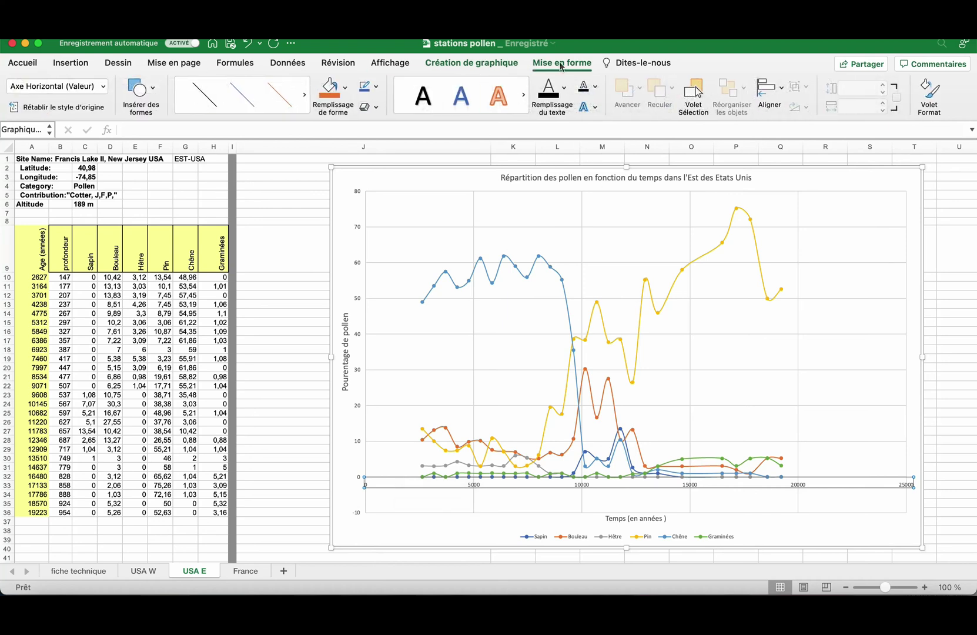
{"action": "left_click", "coordinate": [929, 91]}
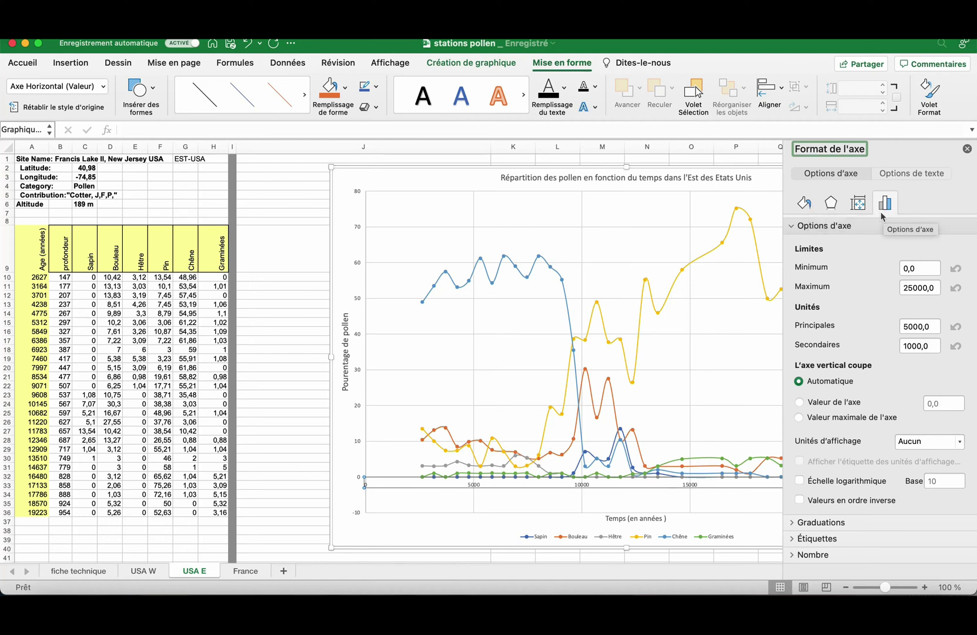
{"action": "left_click", "coordinate": [799, 500]}
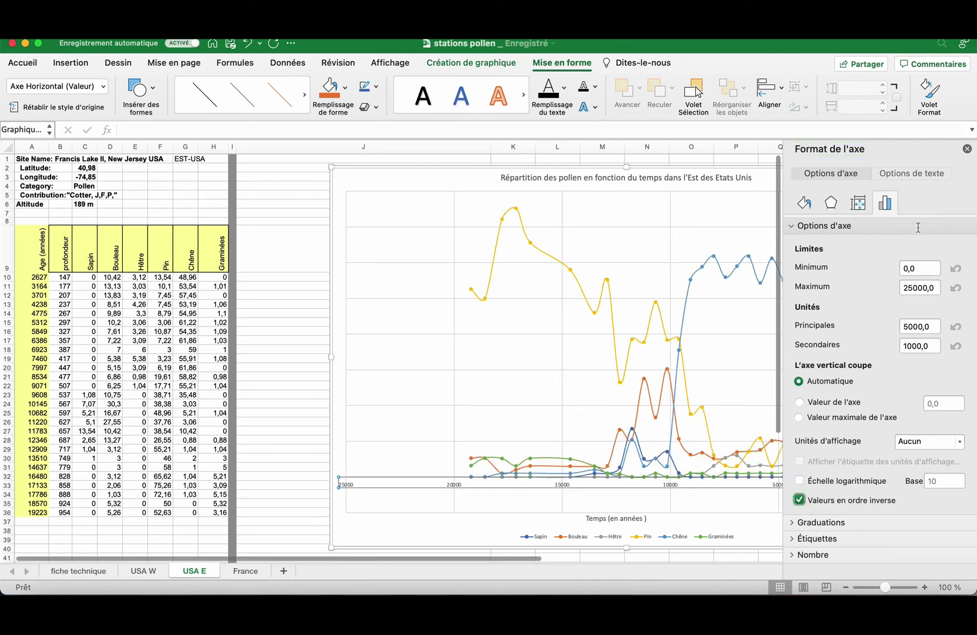
{"action": "left_click", "coordinate": [966, 150]}
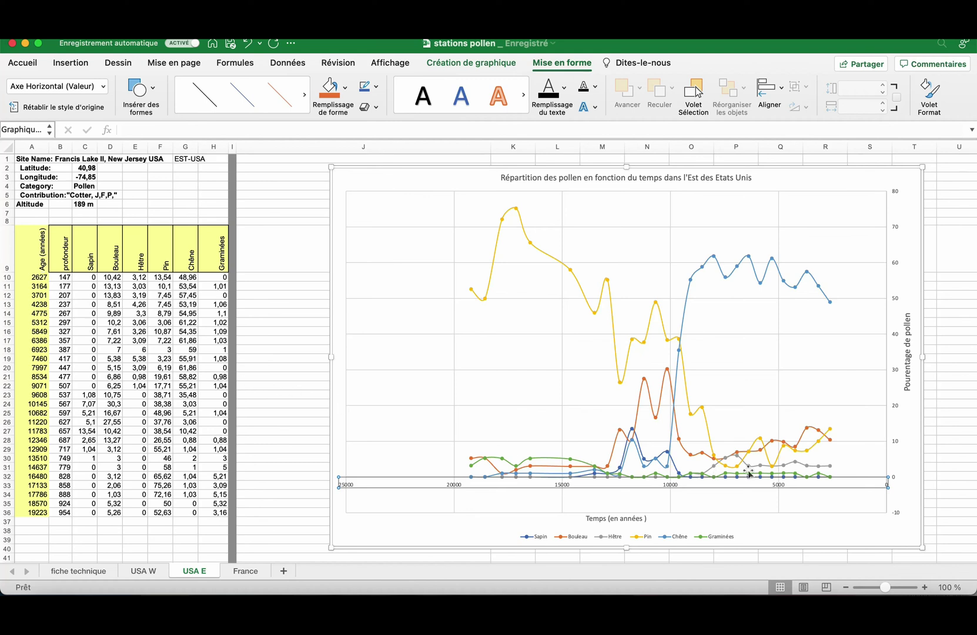
{"action": "mouse_move", "coordinate": [828, 427]}
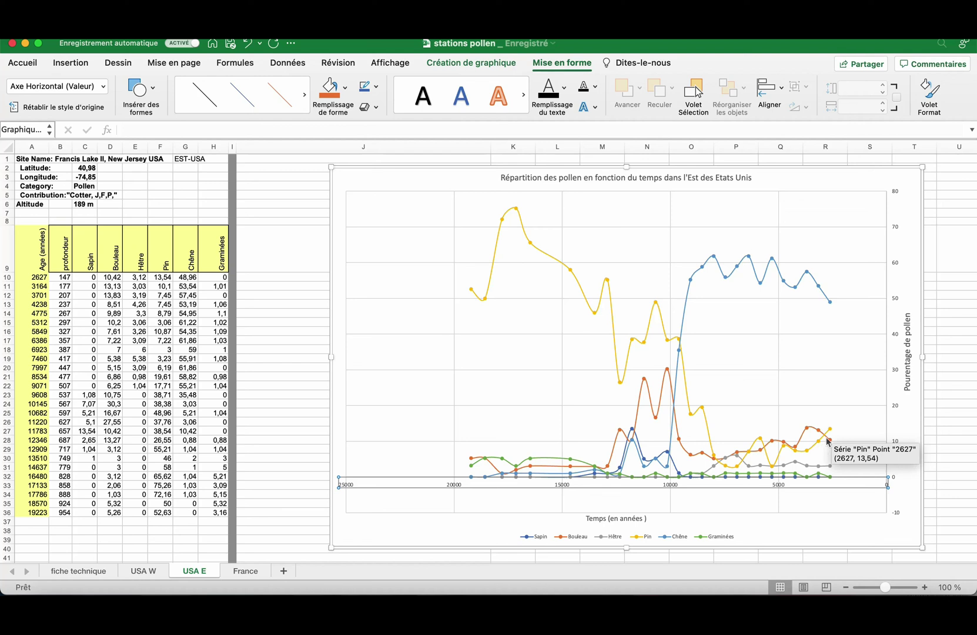